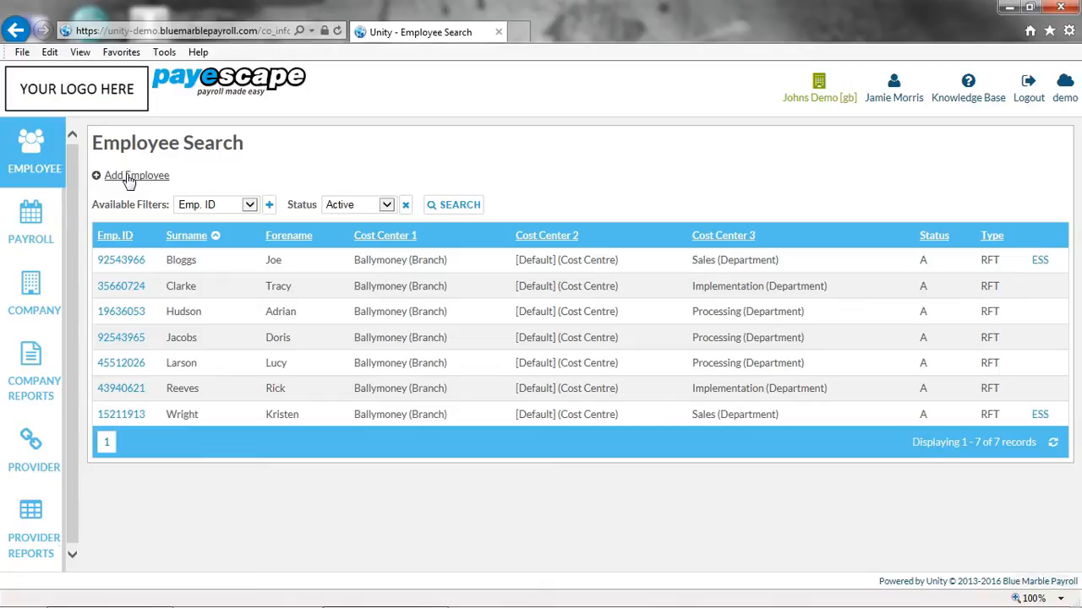
Add a new employee and fill in the personal, address and contact details, with title Mr, gender M and marital status Single (S).
click(129, 179)
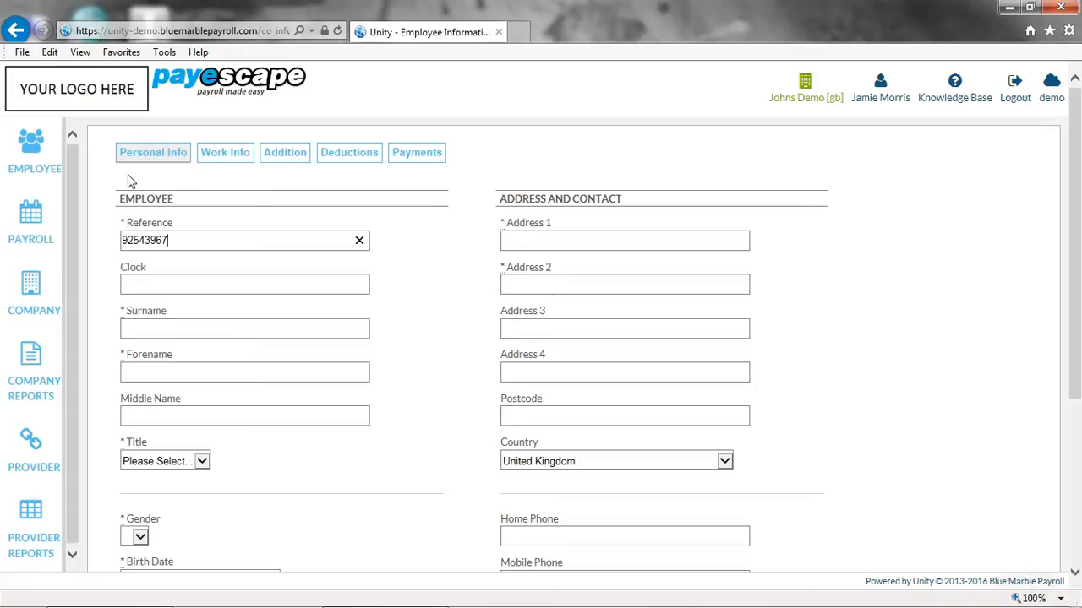
click(154, 328)
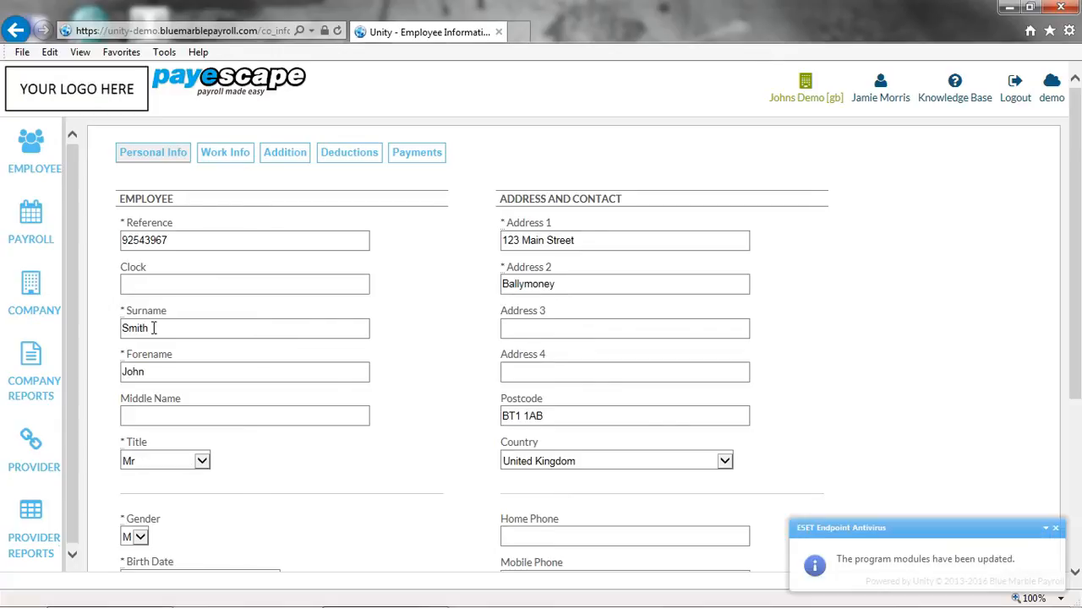
scroll(341, 358, down, 3)
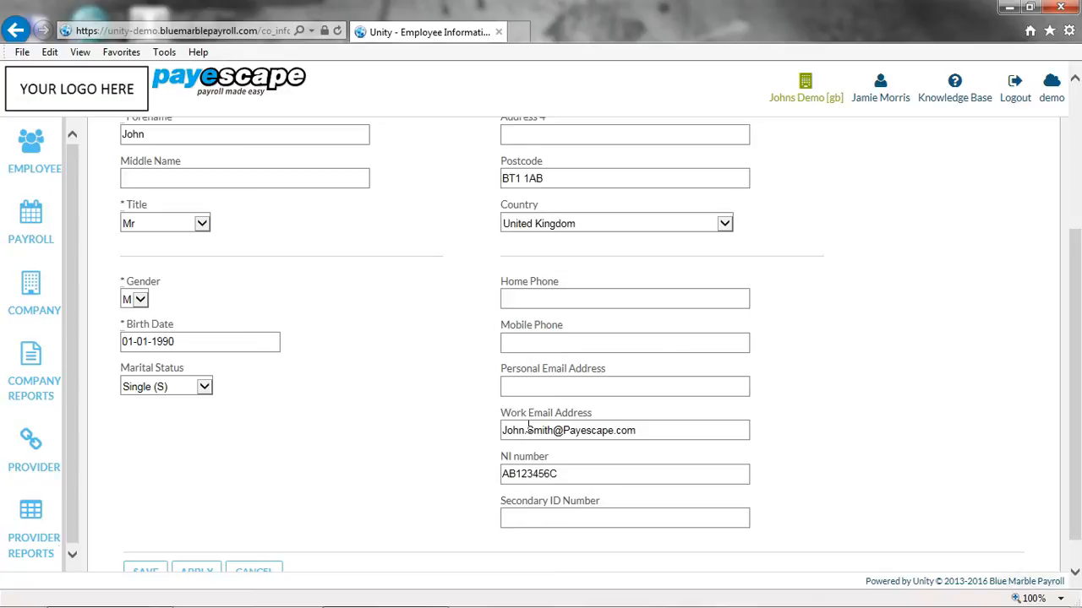
scroll(528, 429, up, 5)
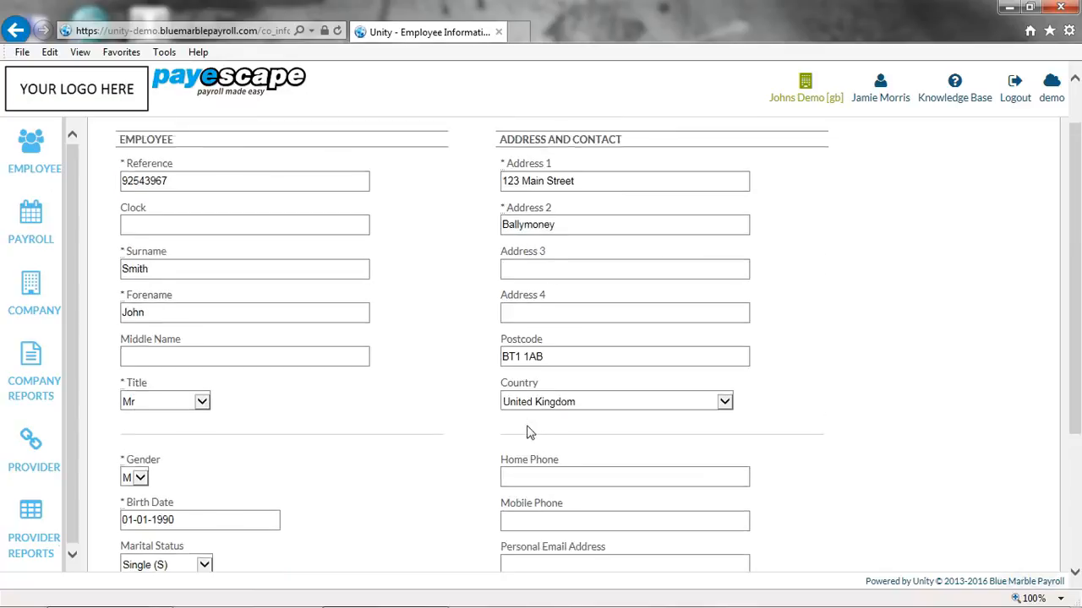
In the work information, set start date 01-09-2016, starting declaration "This is my only job" and tax code 1100L with Week 1/Month 1.
click(241, 150)
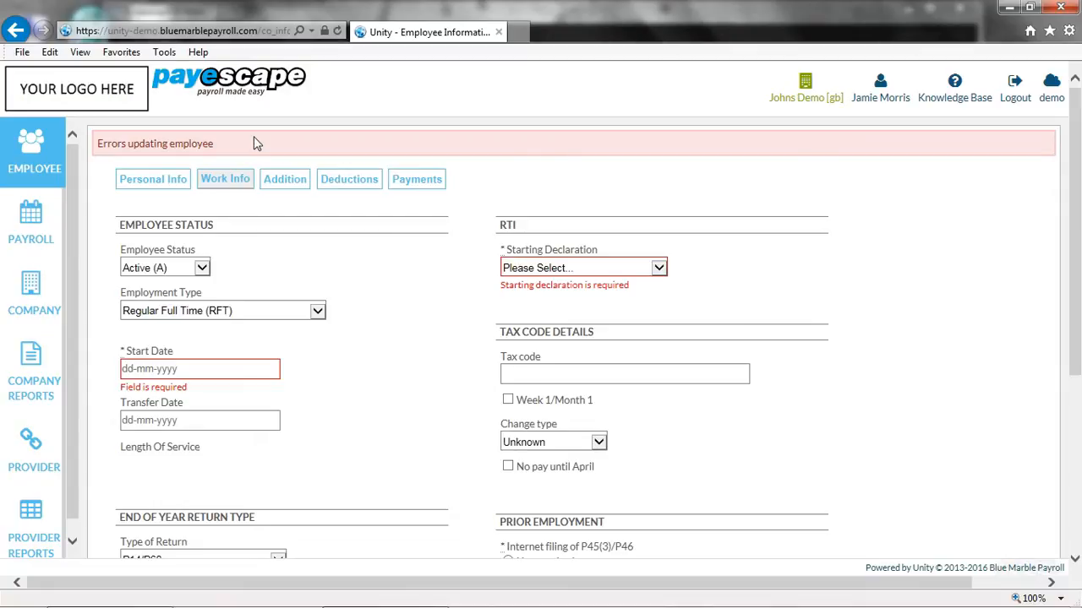
click(261, 366)
click(253, 457)
scroll(418, 416, down, 4)
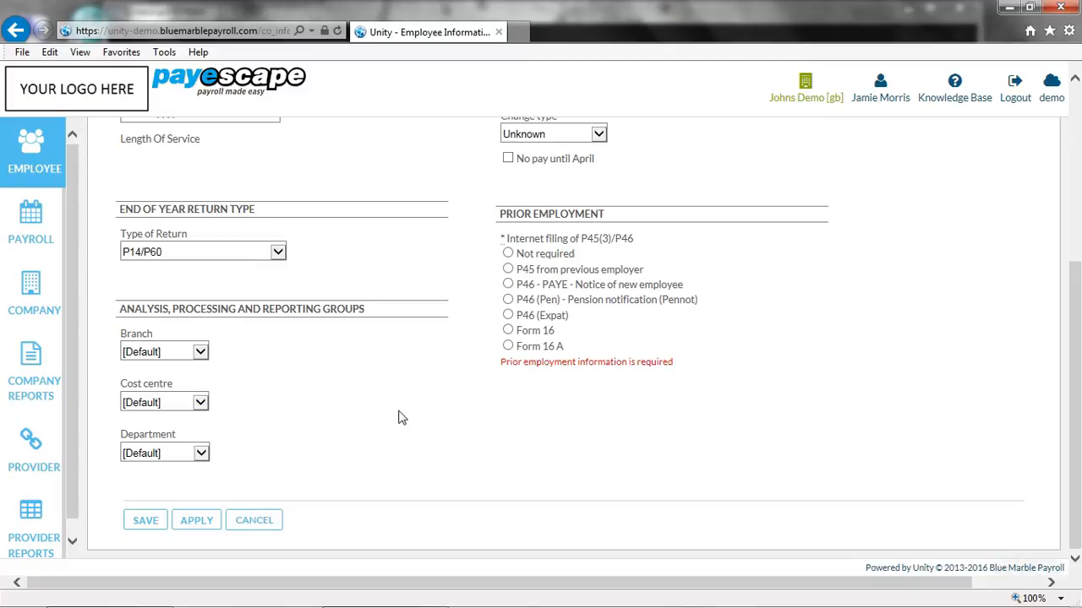
Set the prior employment filing to "P46 - PAYE - Notice of new employee" and tick Statement B.
key(space)
click(530, 270)
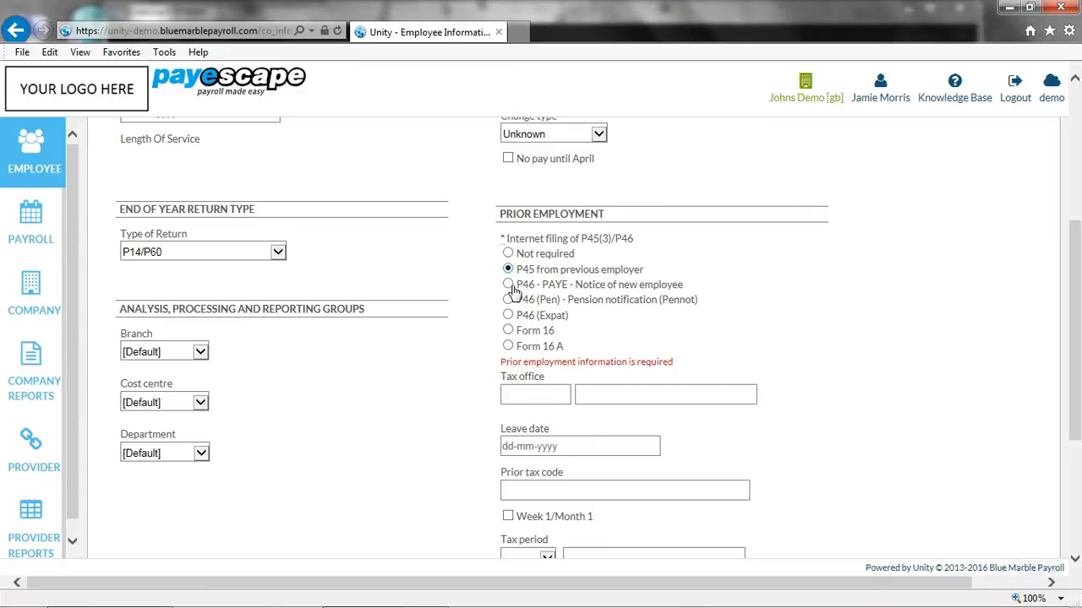
click(510, 285)
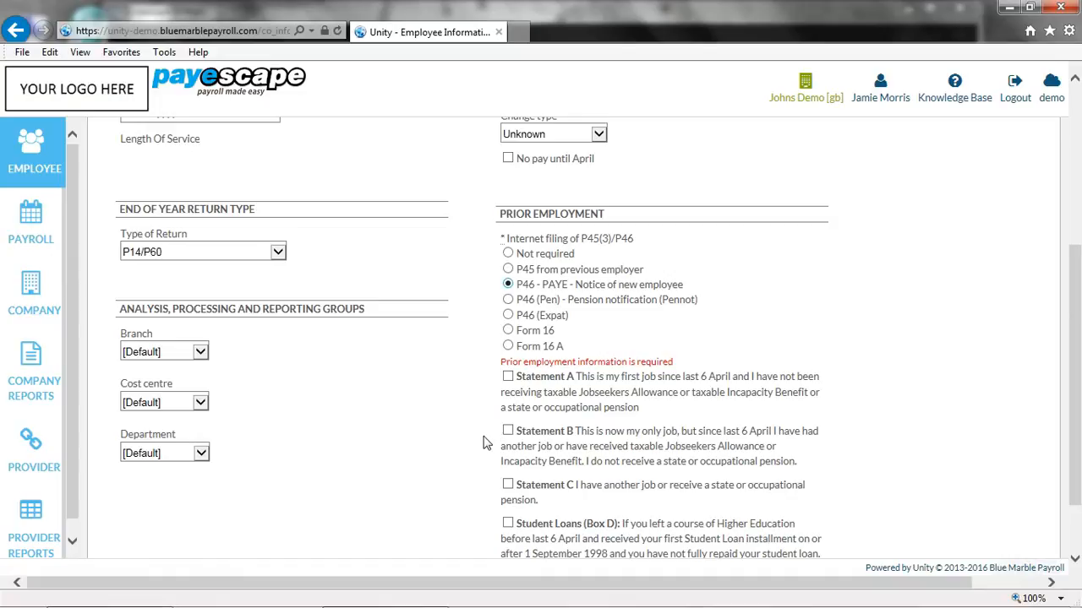
click(511, 433)
scroll(422, 431, up, 3)
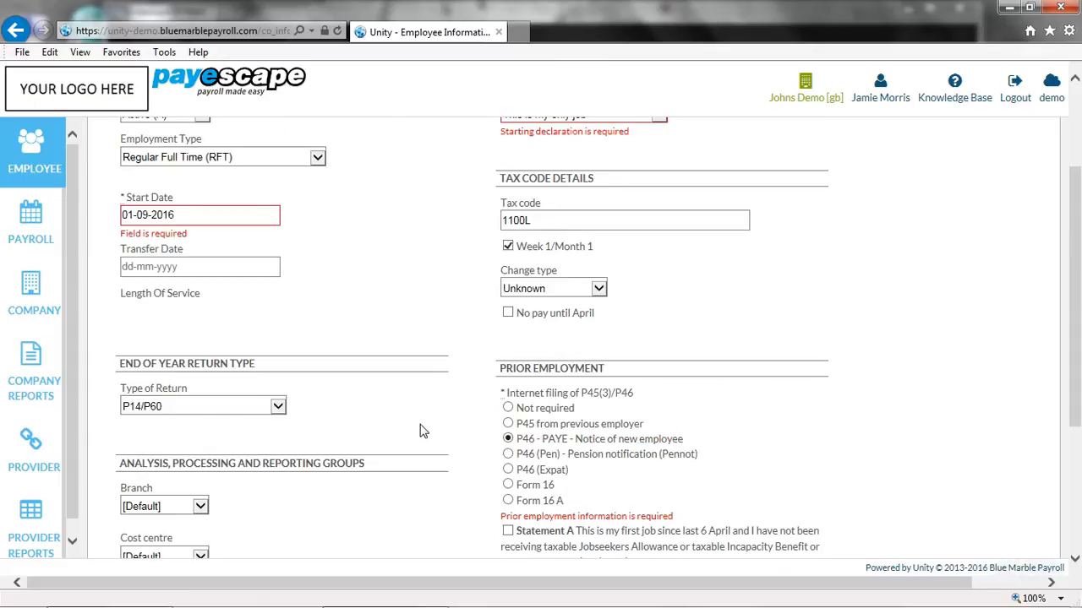
scroll(435, 364, up, 3)
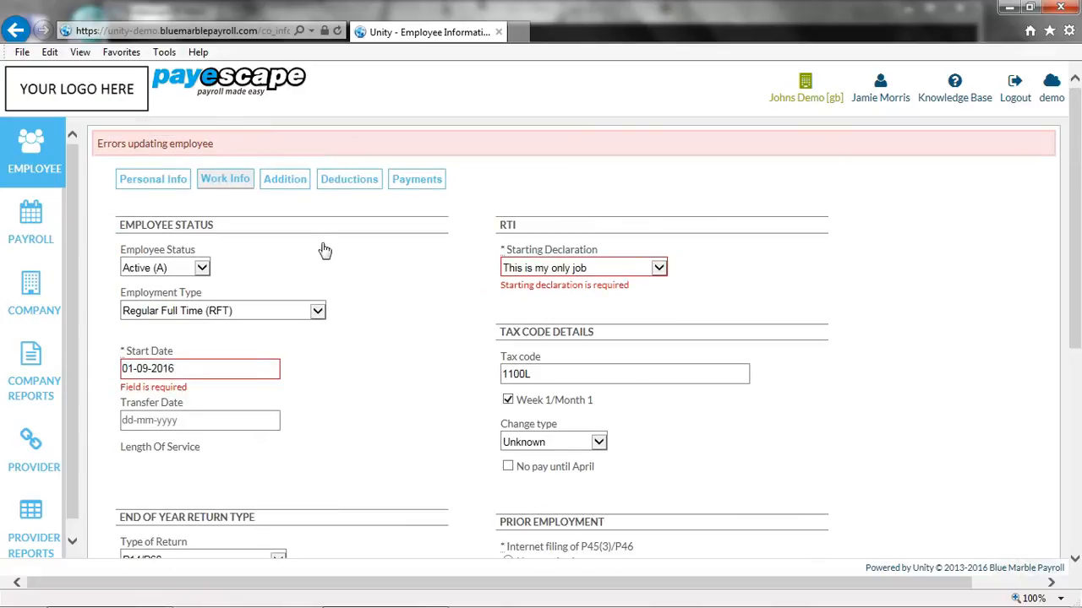
Submit the work information and go through the employee's additions and deductions without adding any.
click(291, 189)
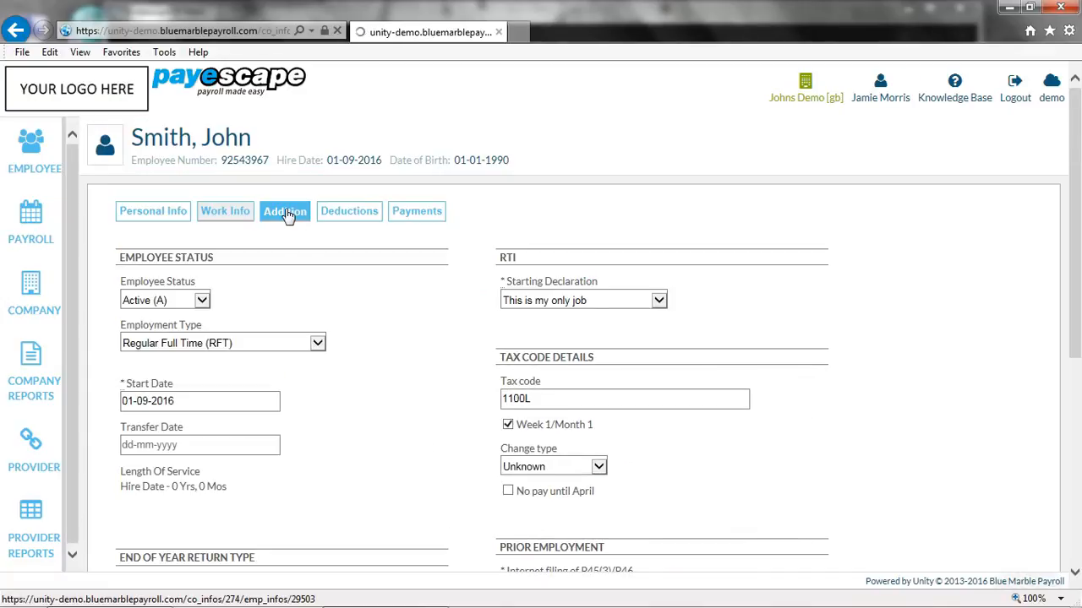
click(288, 213)
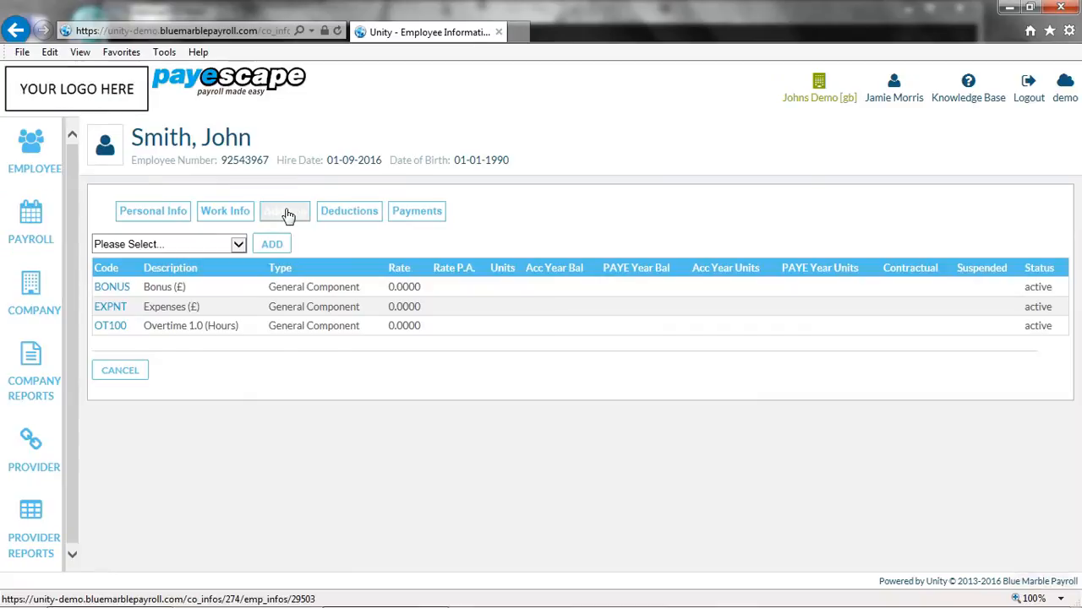
click(338, 222)
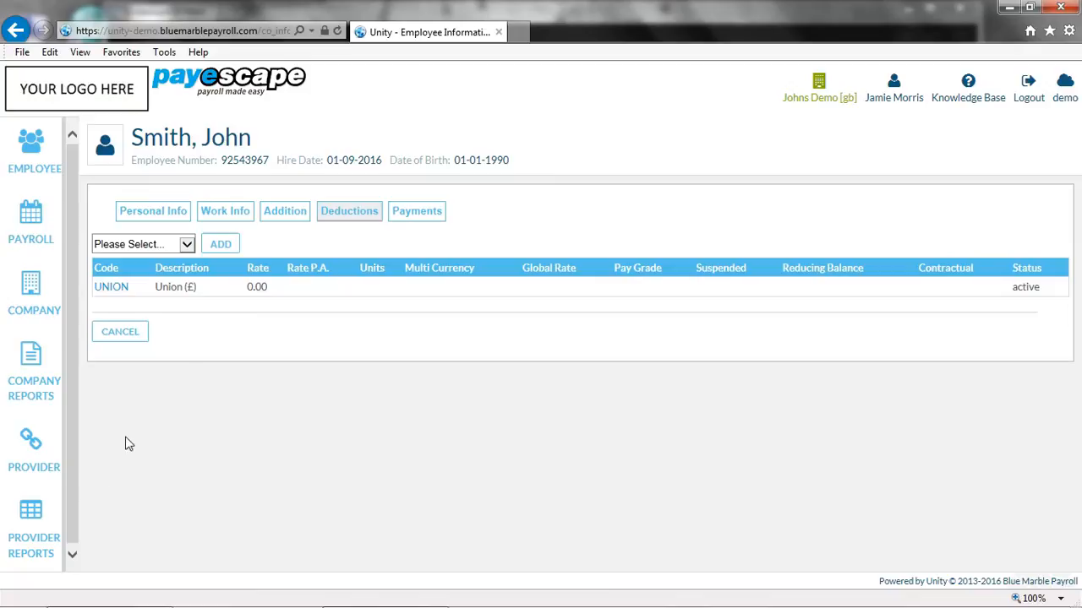
Enter the payment details with the employee's sort code, bank name Barclays and account number, and save the new employee.
click(417, 222)
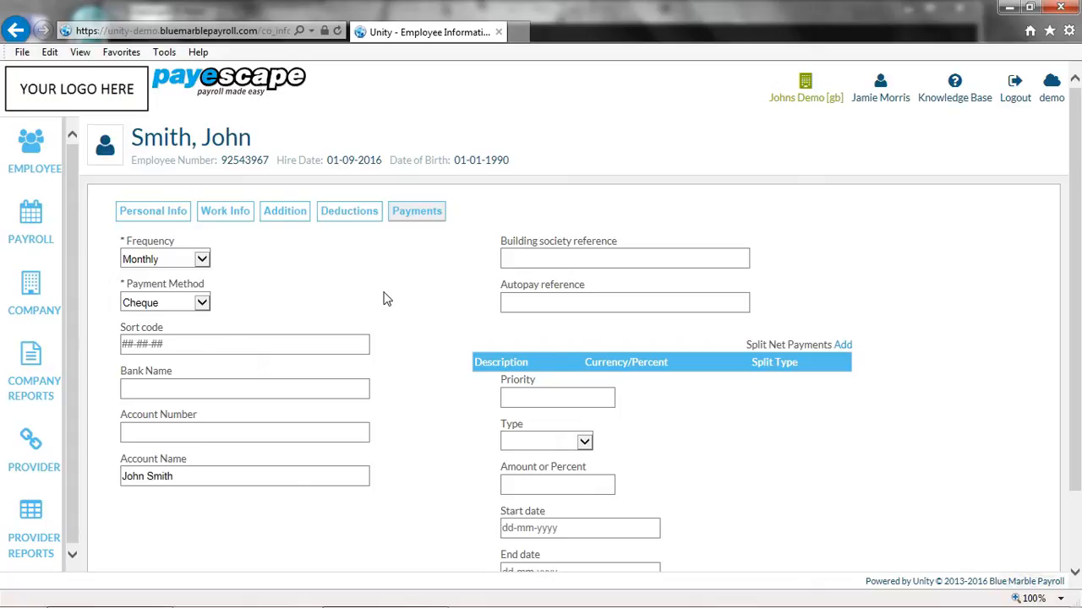
click(191, 344)
text(101123)
key(Tab)
text(Barclays)
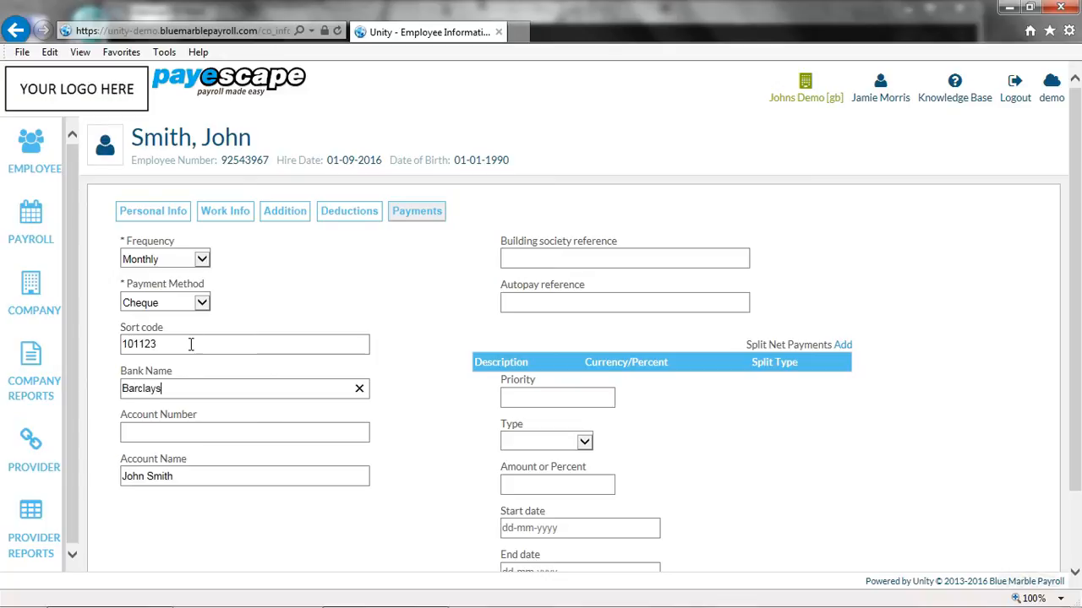
key(Tab)
text(12345567)
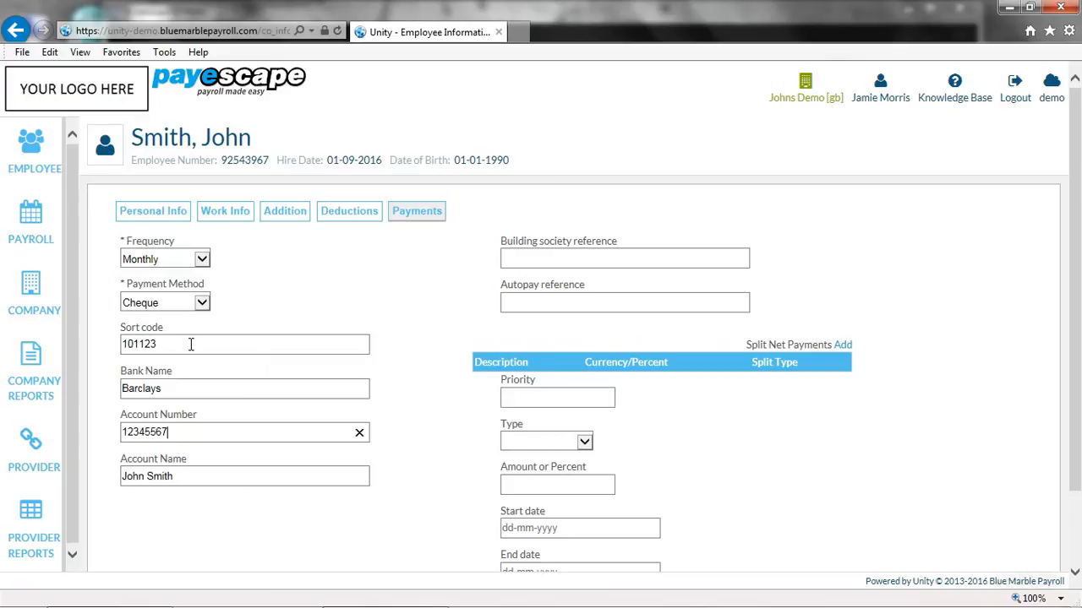
scroll(191, 344, down, 2)
click(145, 534)
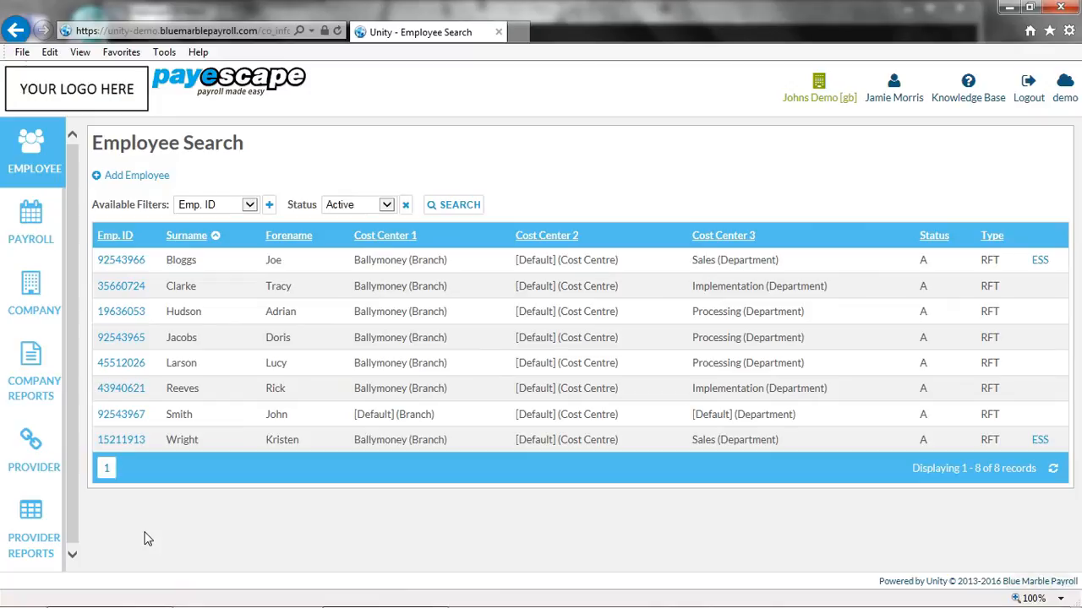
click(121, 415)
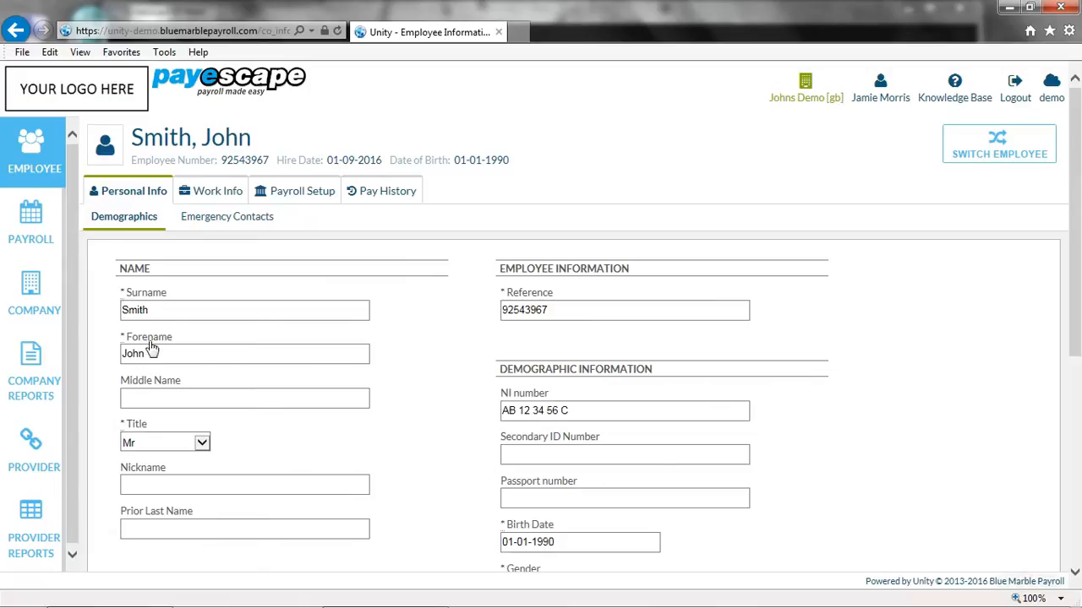
click(292, 191)
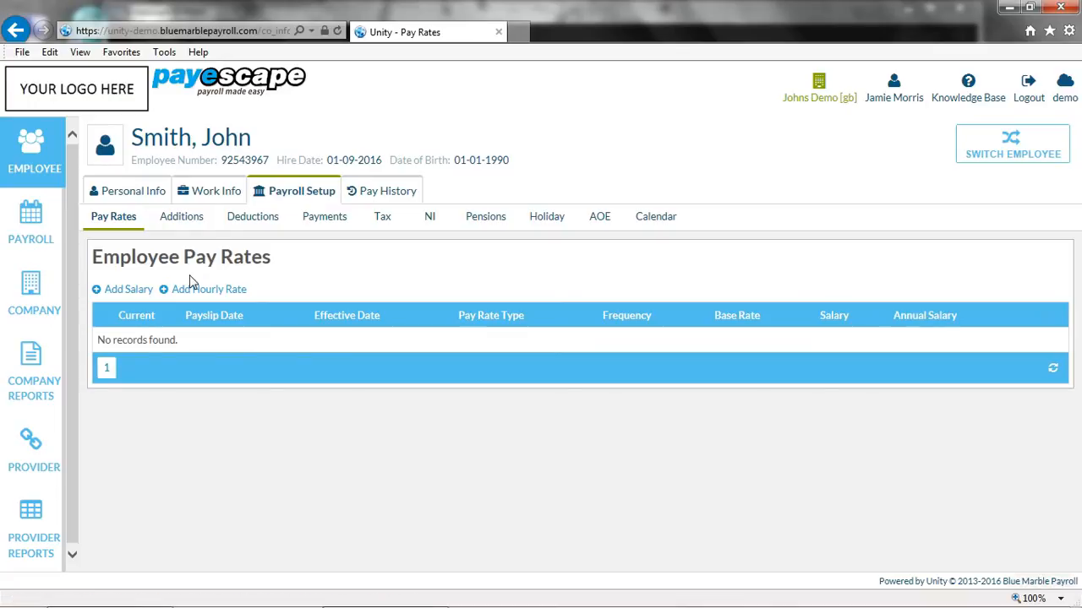
click(139, 289)
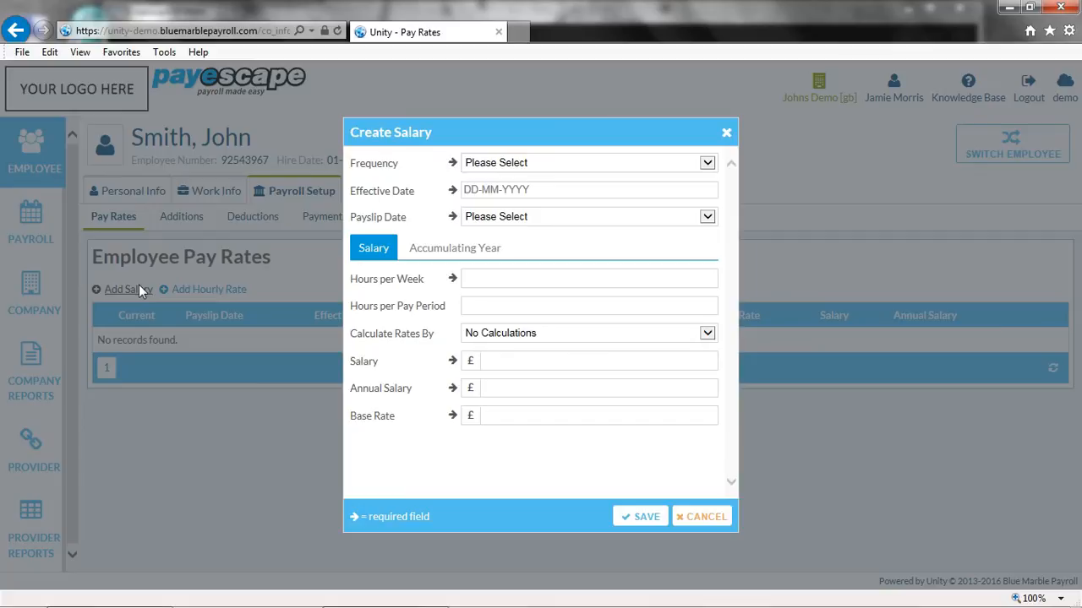
click(512, 168)
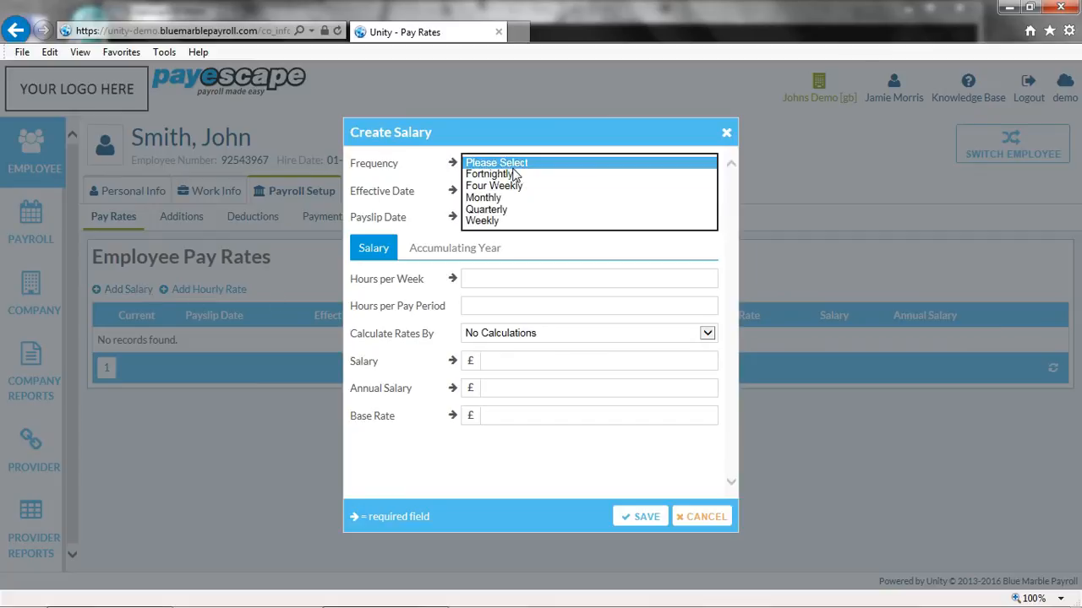
click(509, 197)
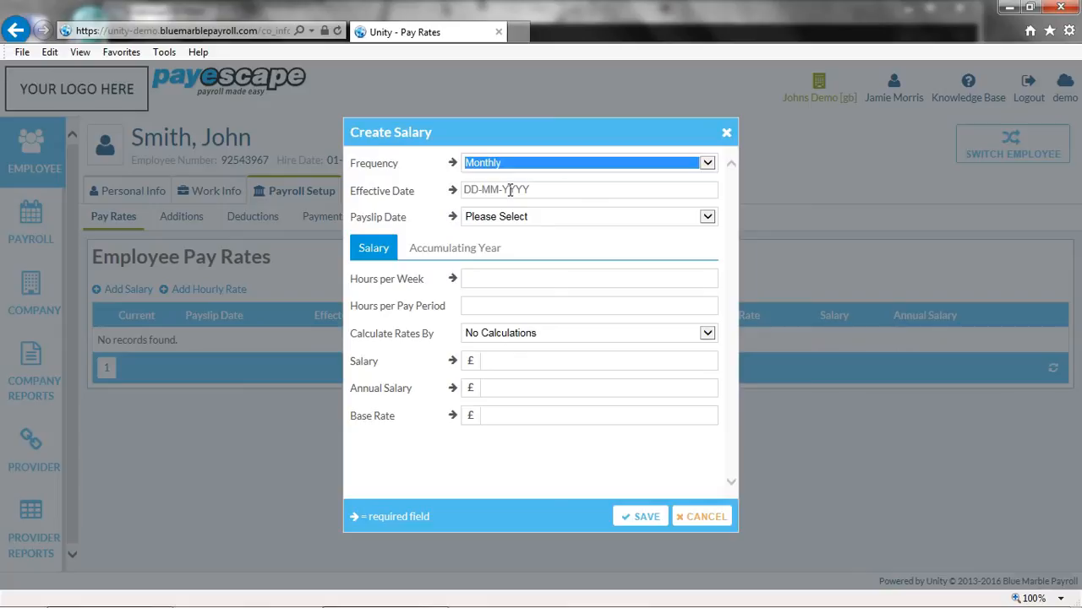
click(510, 190)
click(581, 273)
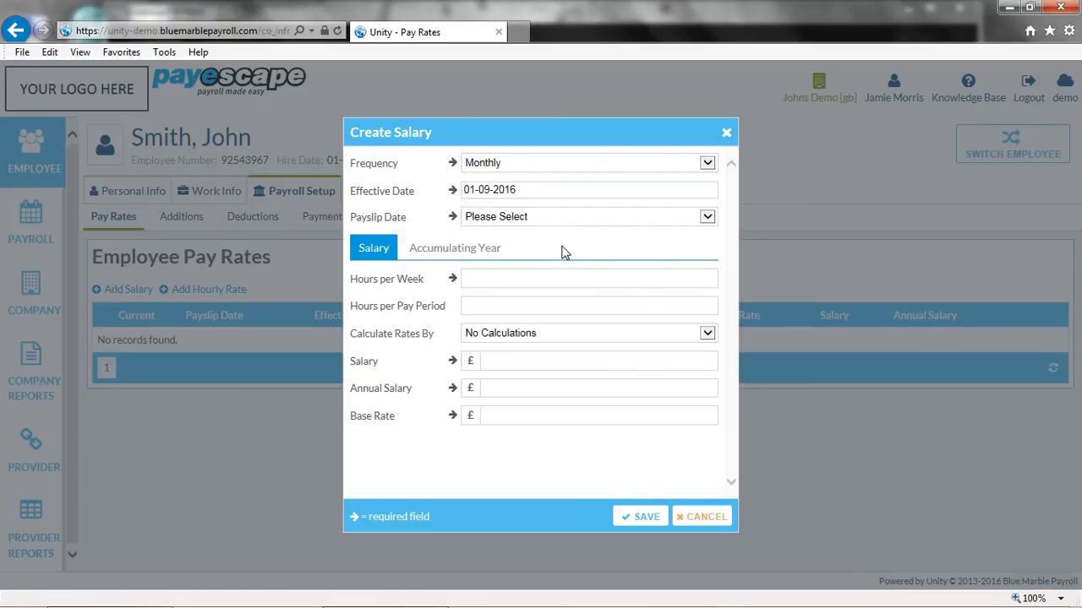
click(559, 218)
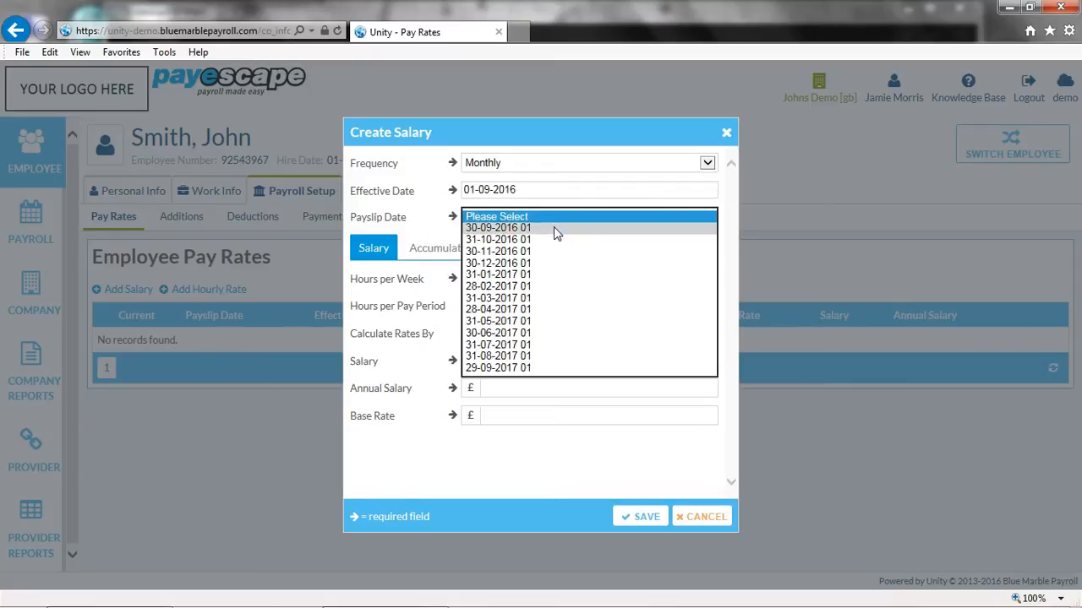
click(554, 228)
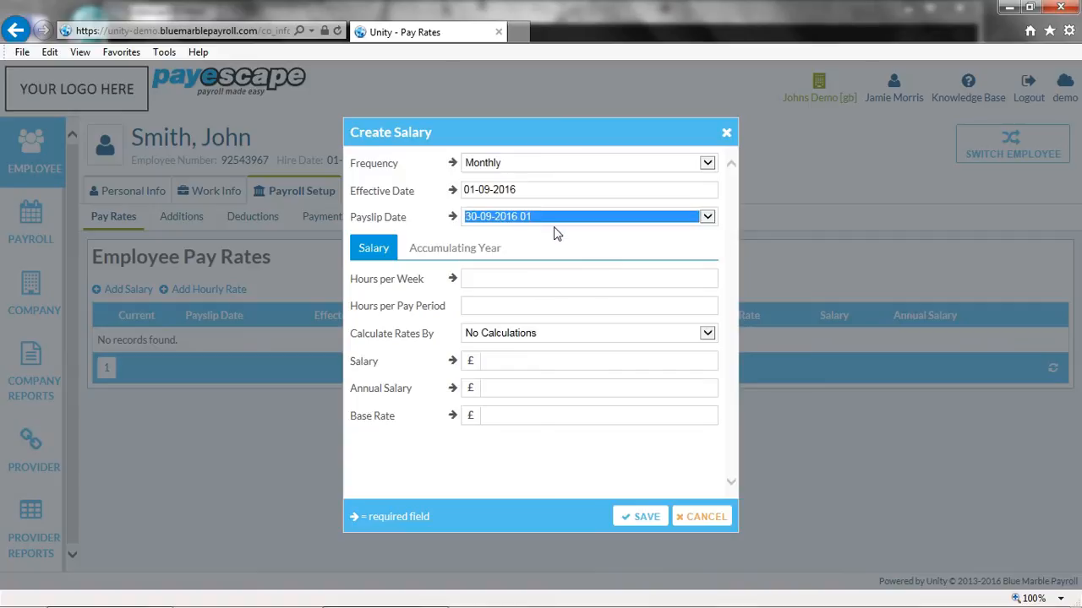
Set 40 hours per week, calculate the rates by Annual Salary with £30000, and save the salary.
click(548, 277)
text(40)
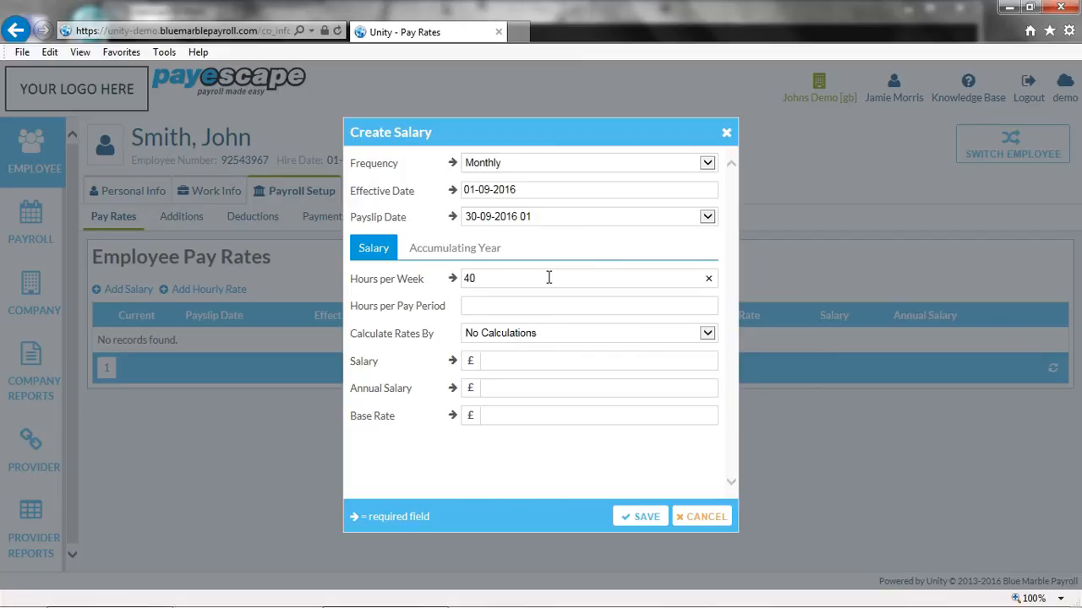
click(531, 337)
click(530, 356)
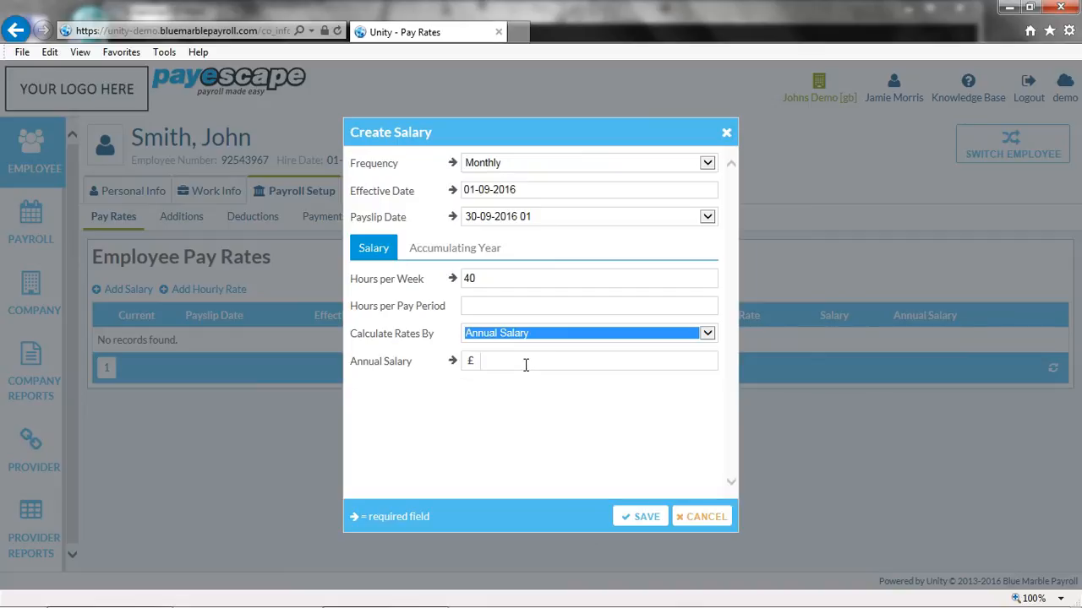
click(525, 365)
text(3)
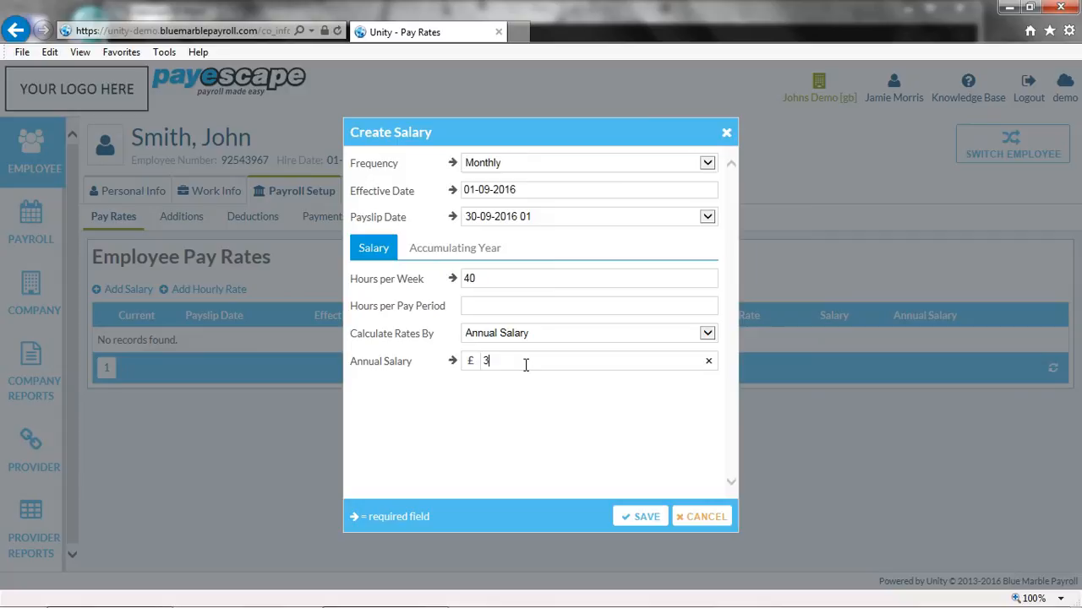
text(0000)
click(646, 515)
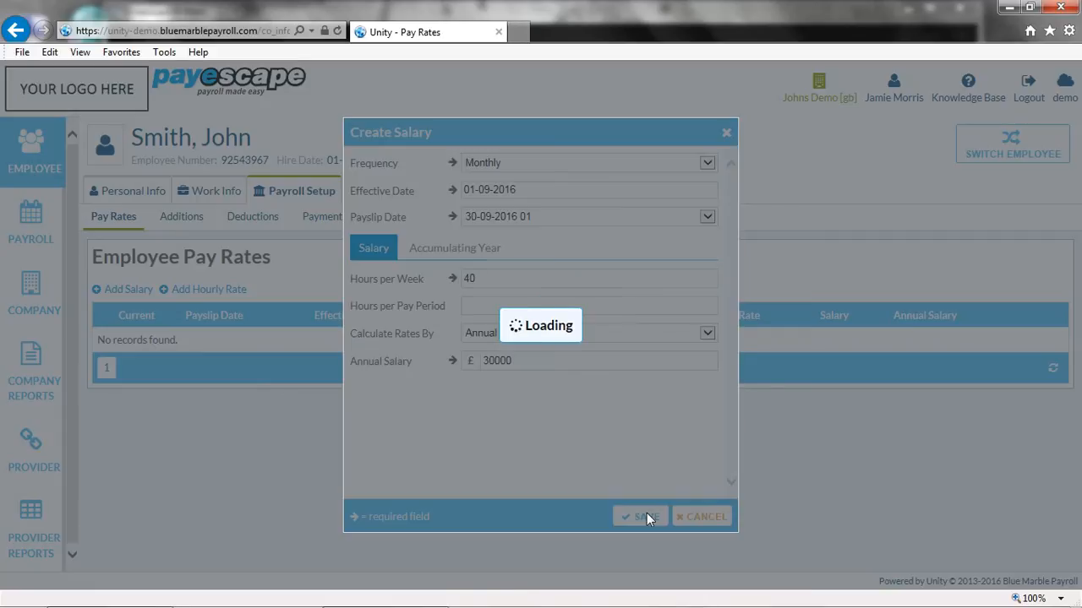